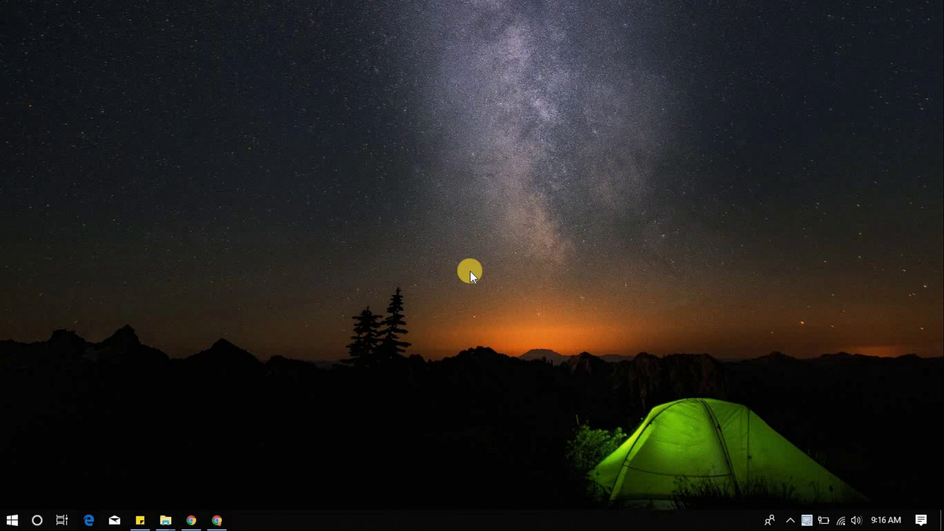
Launch Chrome and go to hotmail.com, landing on the Outlook.com home page.
click(216, 522)
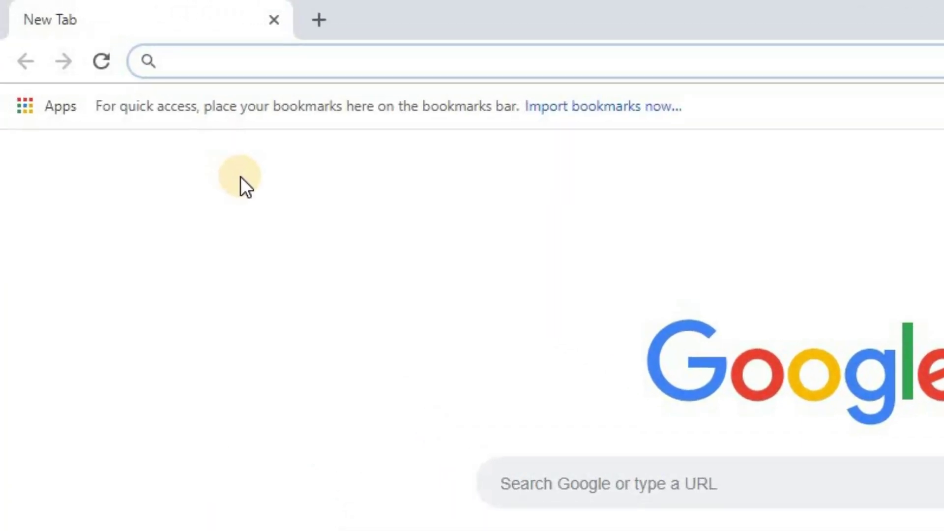
text(hotmail.com)
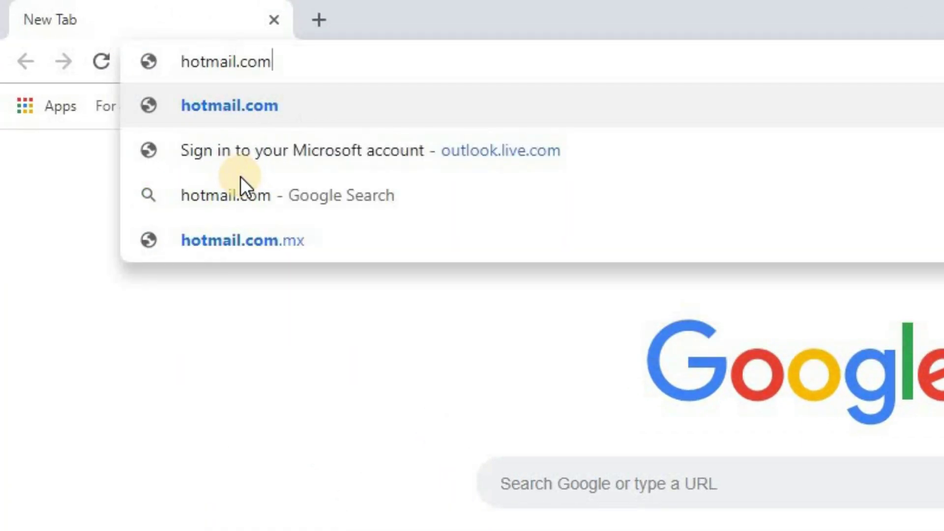
key(Return)
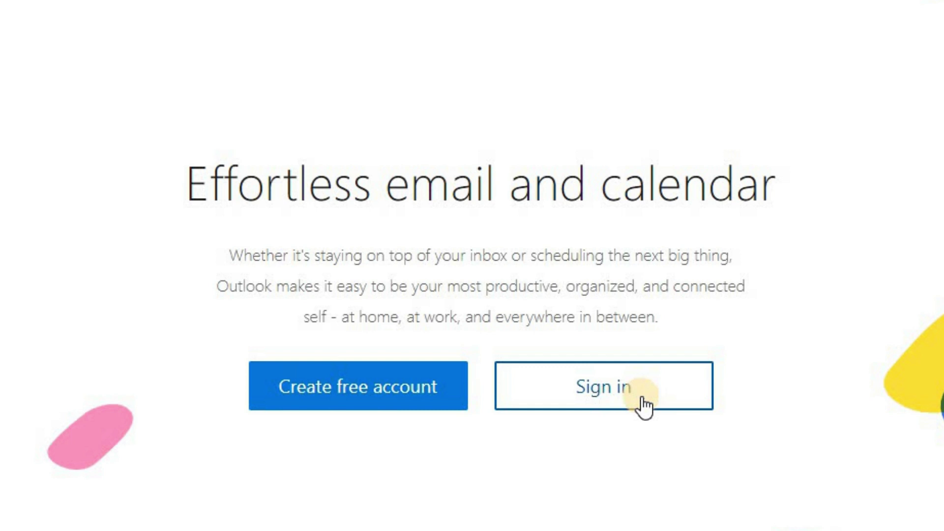
Choose Sign in on the Outlook landing page to reach the Microsoft sign-in form.
click(642, 397)
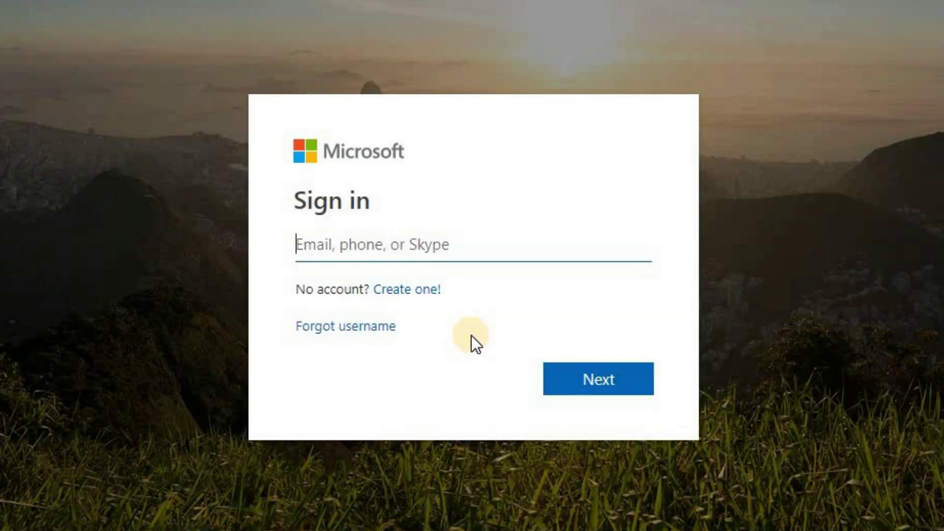
Enter the account email address, fixing a typo, and continue to the password page.
click(337, 244)
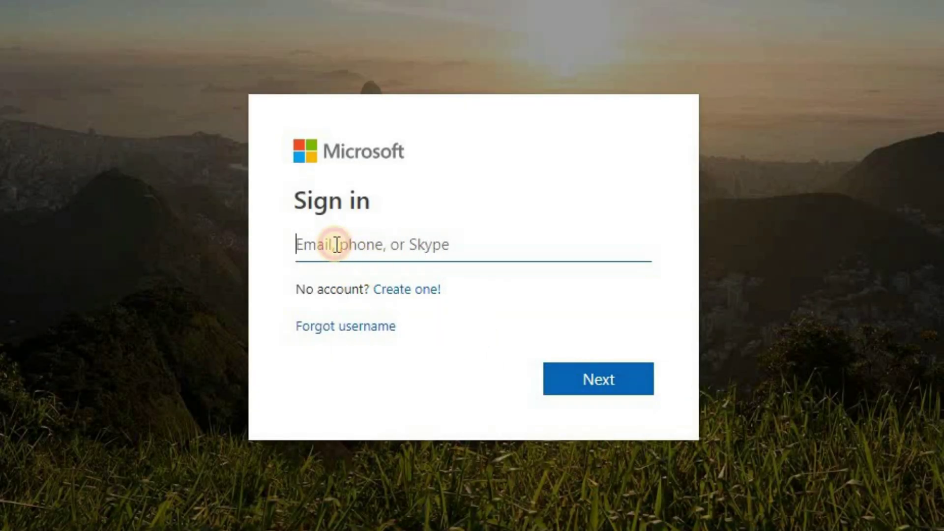
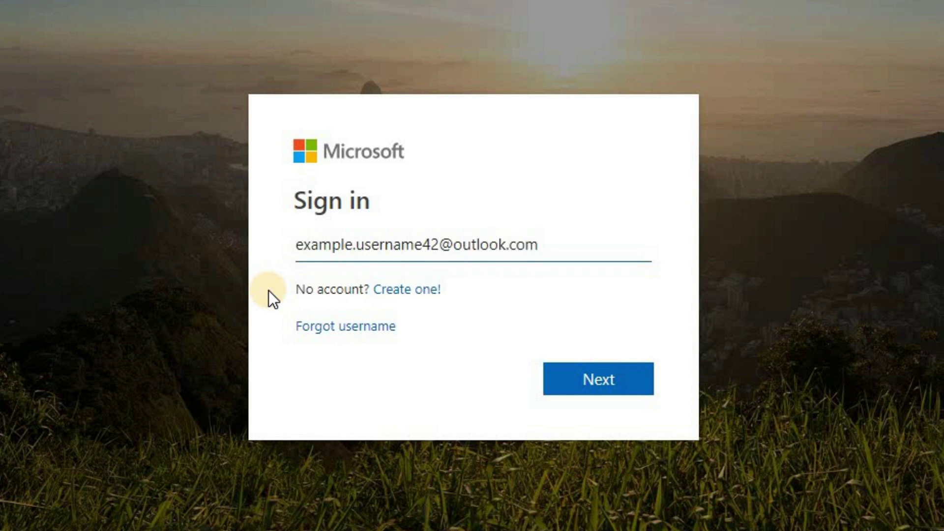
click(644, 384)
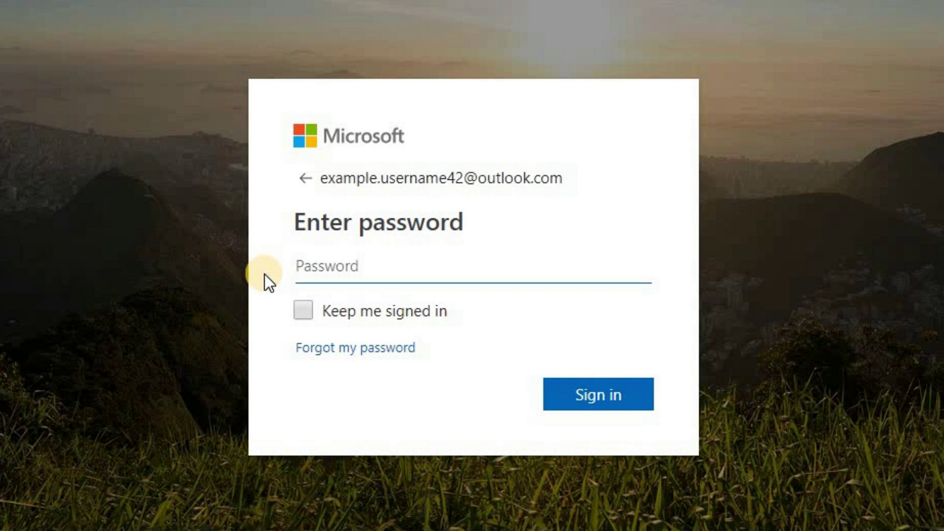
text(•••••••)
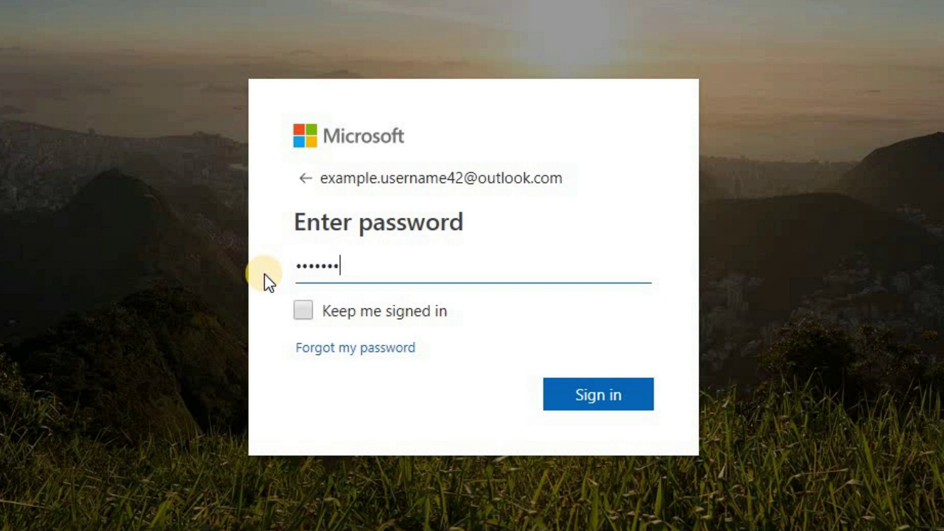
text(••••••)
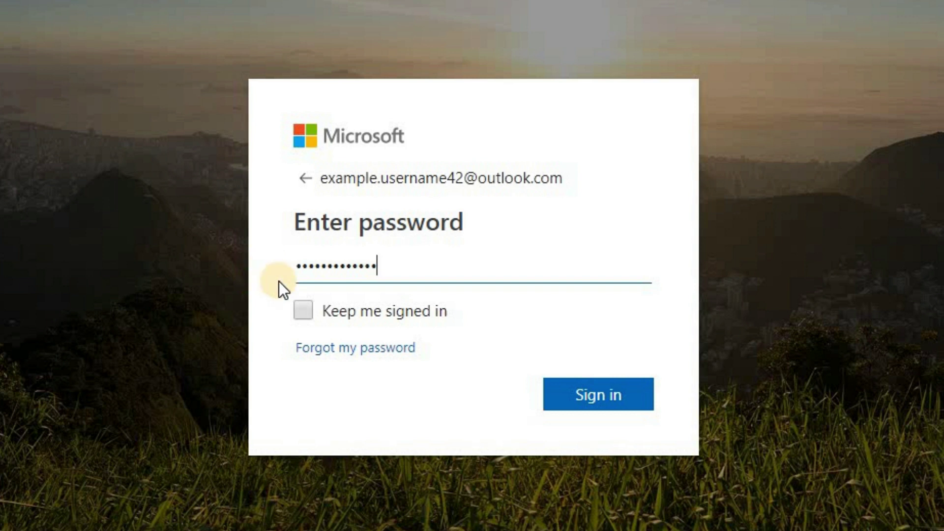
Tick and then untick Keep me signed in on the password page.
click(301, 312)
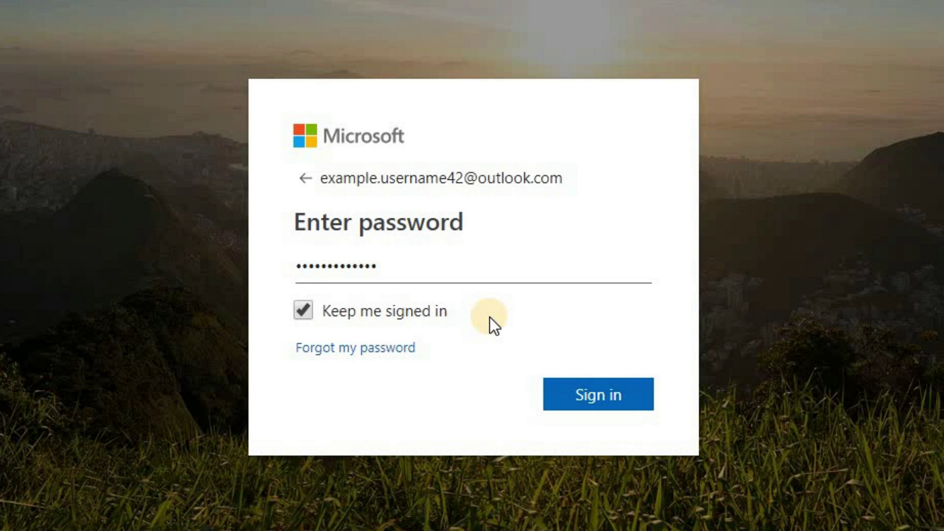
click(302, 311)
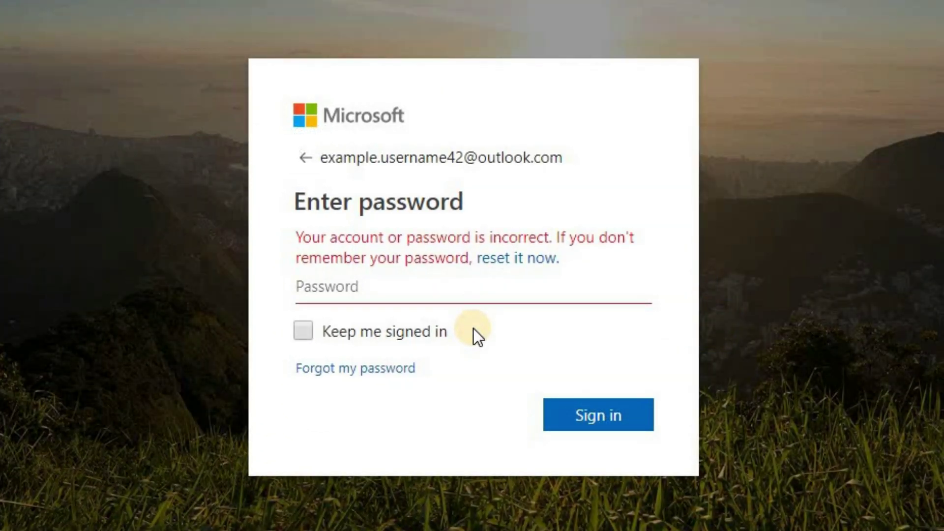
Select the password field, then follow the Forgot my password link.
click(325, 288)
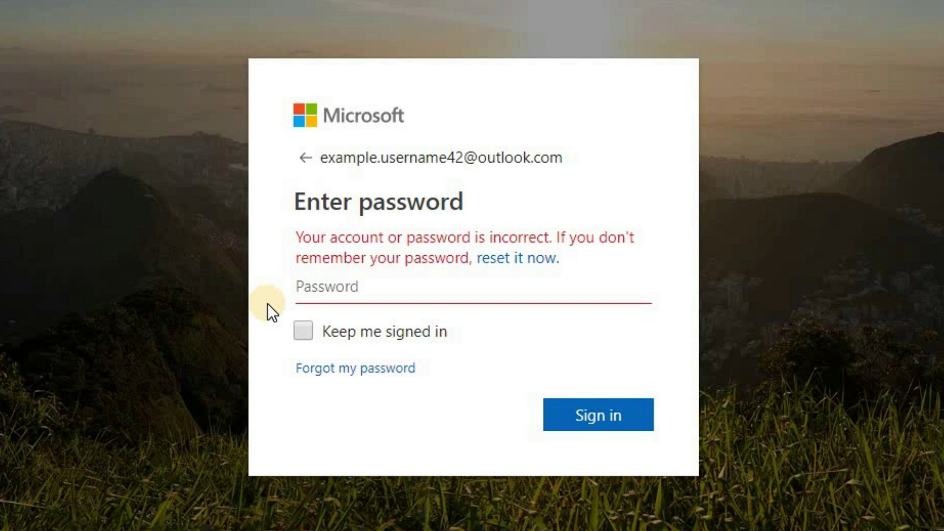
click(347, 372)
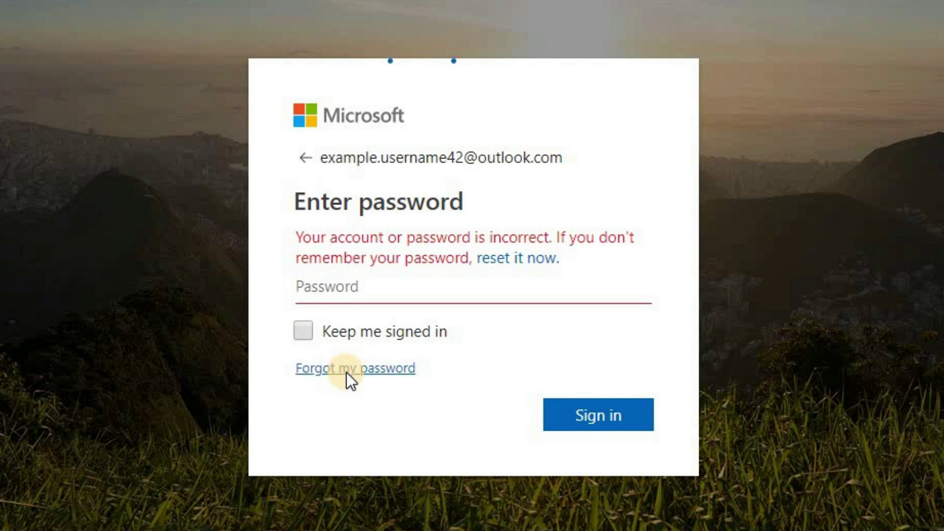